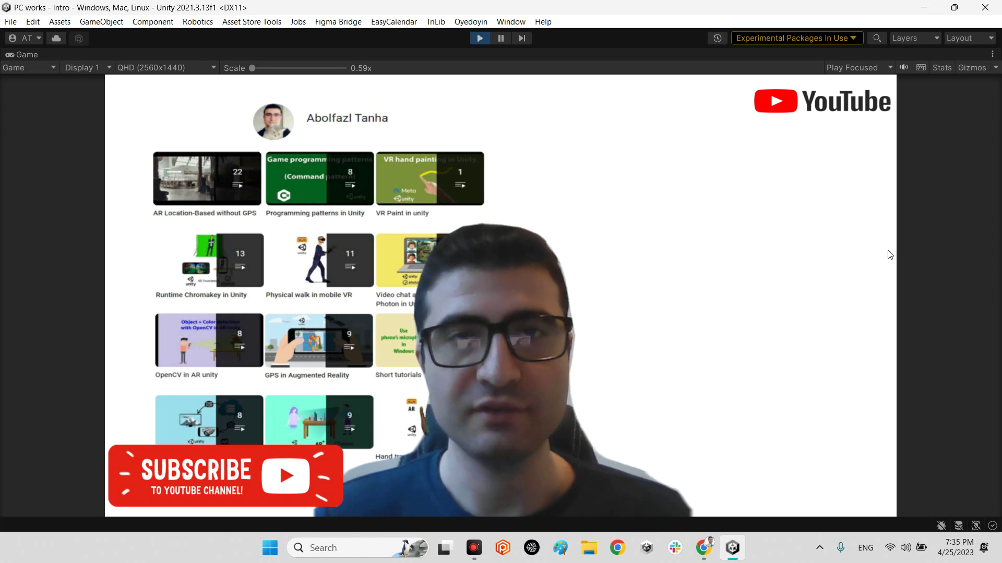
Stop Play mode to bring back the editor layout with the RuntimeGizmo assets folder.
left_click(480, 38)
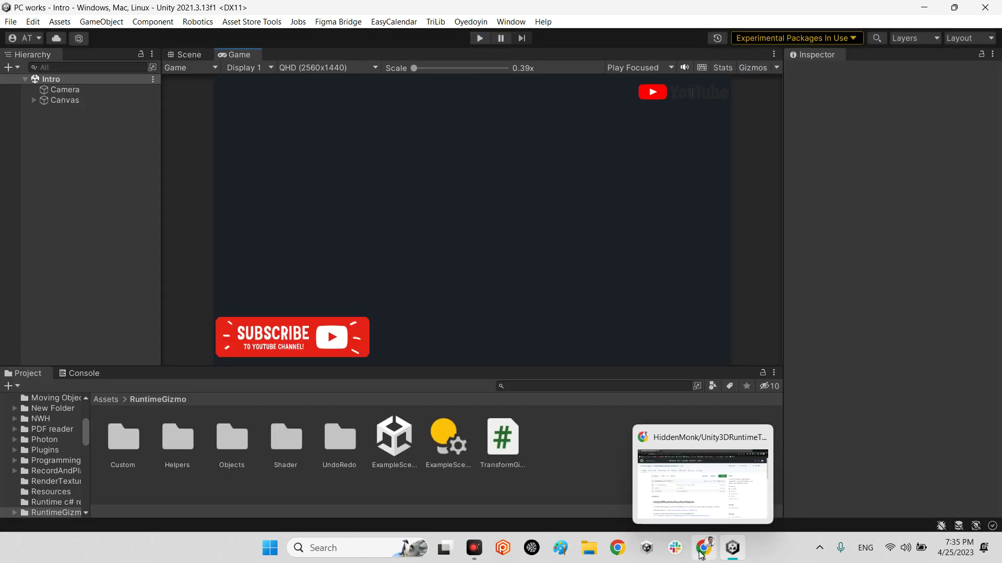
left_click(736, 469)
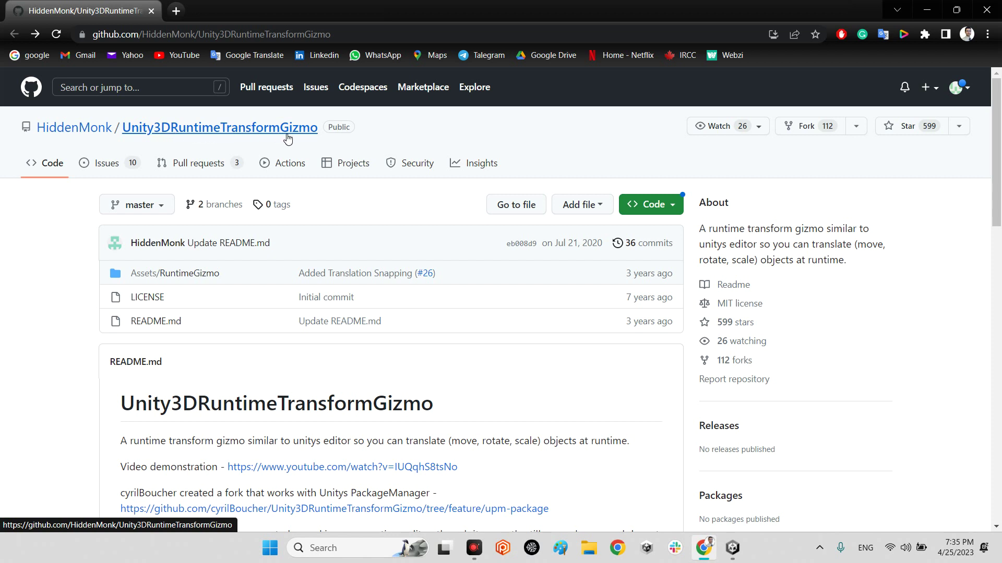
mouse_move(58, 131)
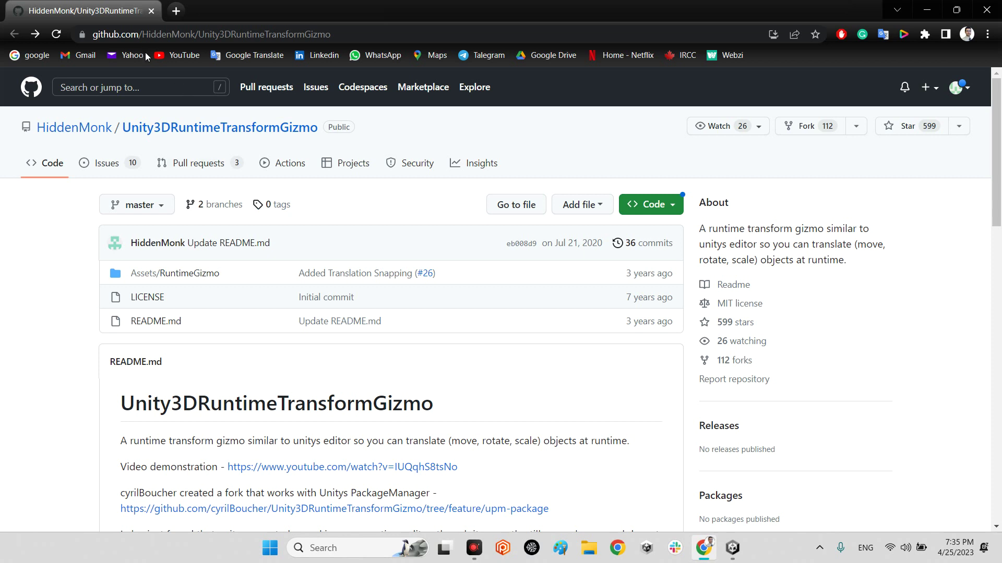
left_click(149, 33)
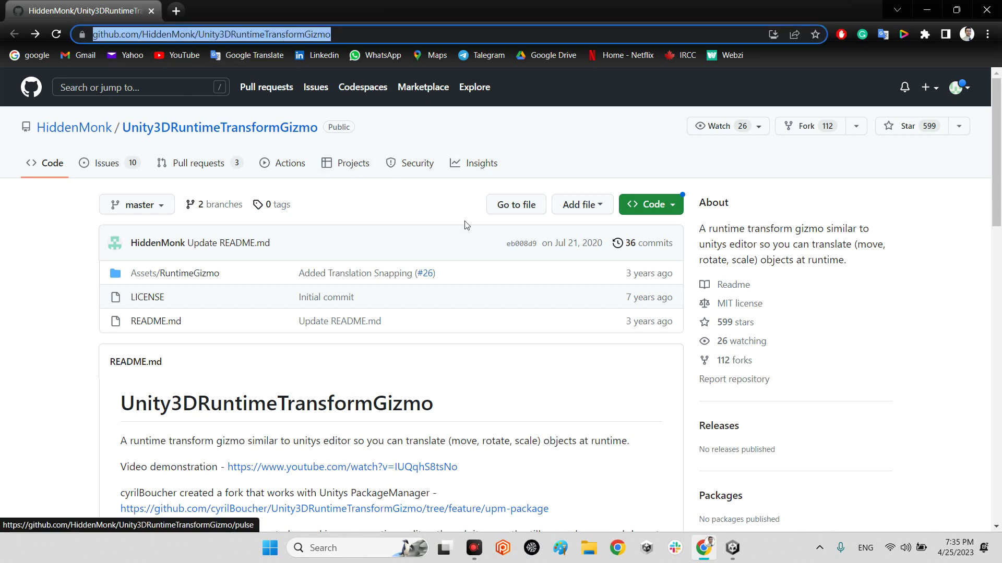
left_click(415, 229)
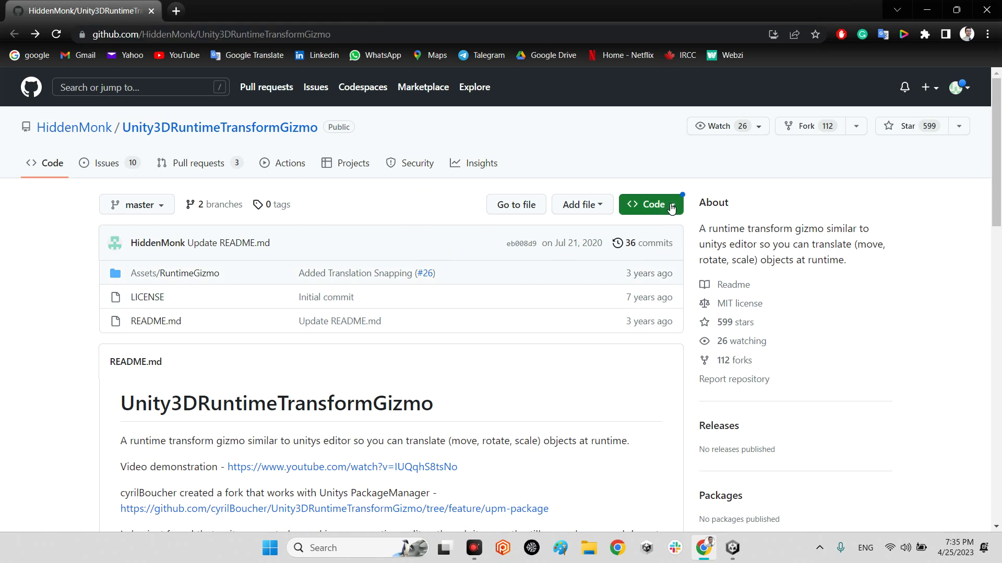
left_click(652, 205)
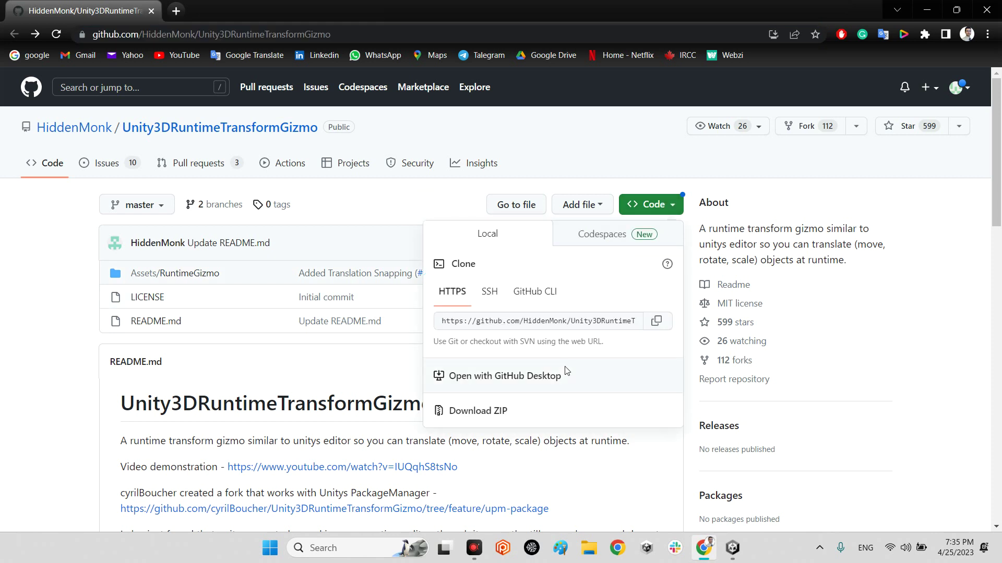
left_click(342, 210)
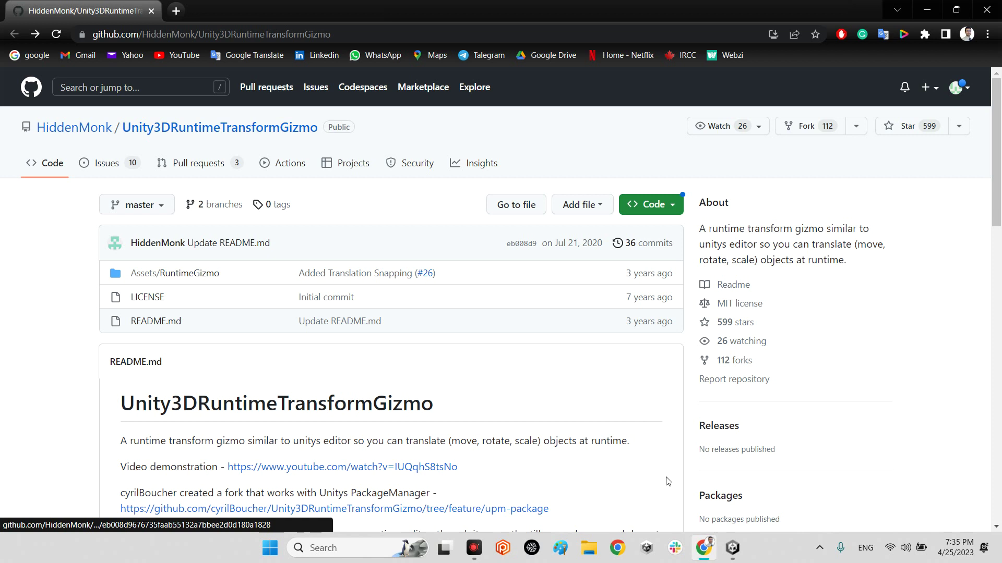
left_click(733, 548)
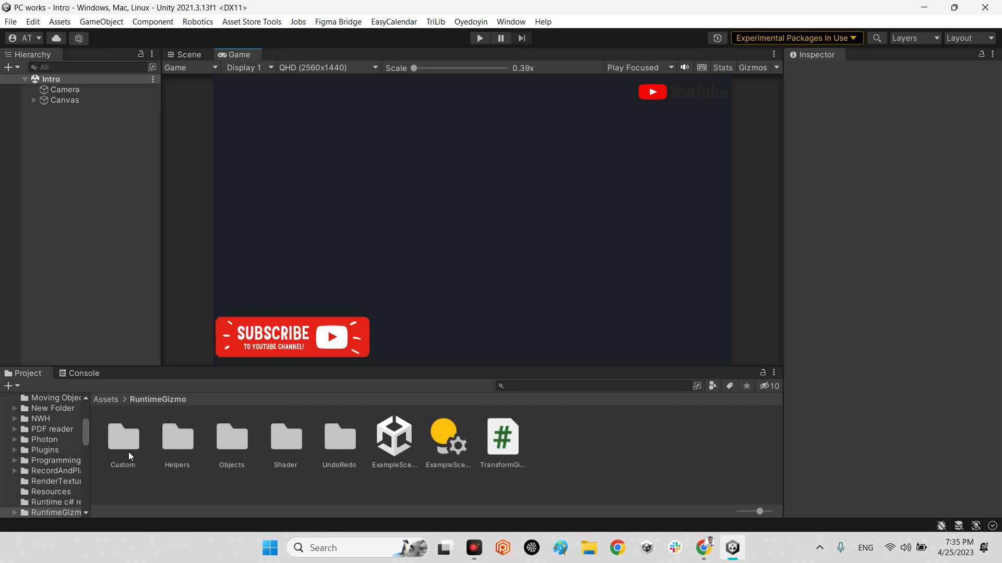
Open ExampleScene from Assets/RuntimeGizmo and select the Cube to inspect its Box Collider.
left_click(397, 452)
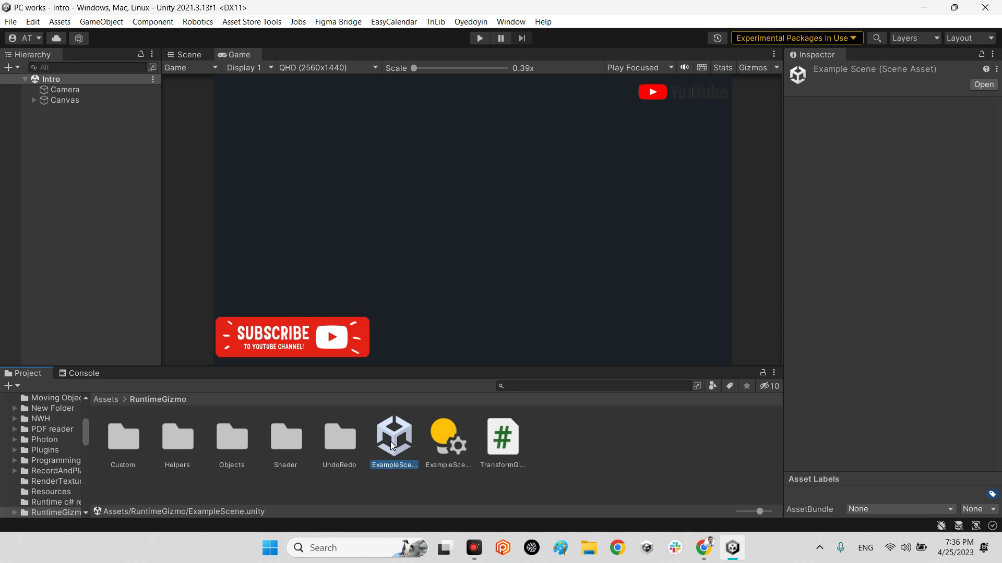
double_click(392, 446)
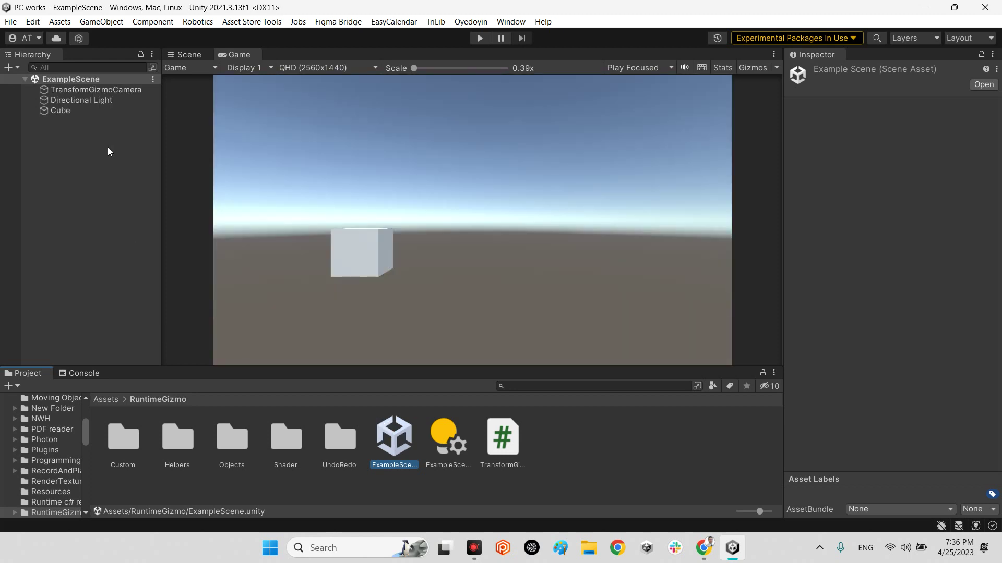
left_click(58, 111)
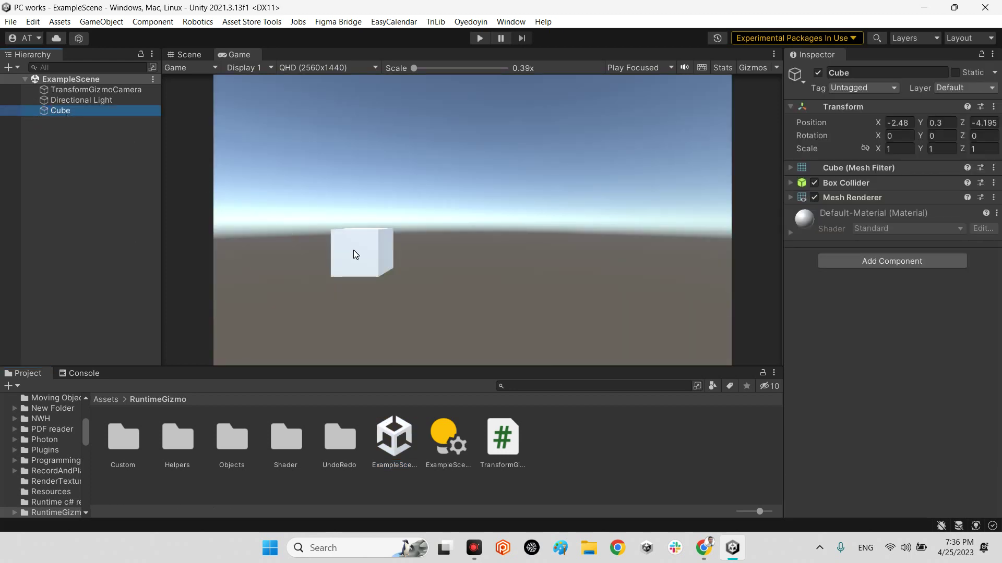
Select TransformGizmoCamera and check the Transform Type and Space choices, keeping Move and Global.
left_click(77, 92)
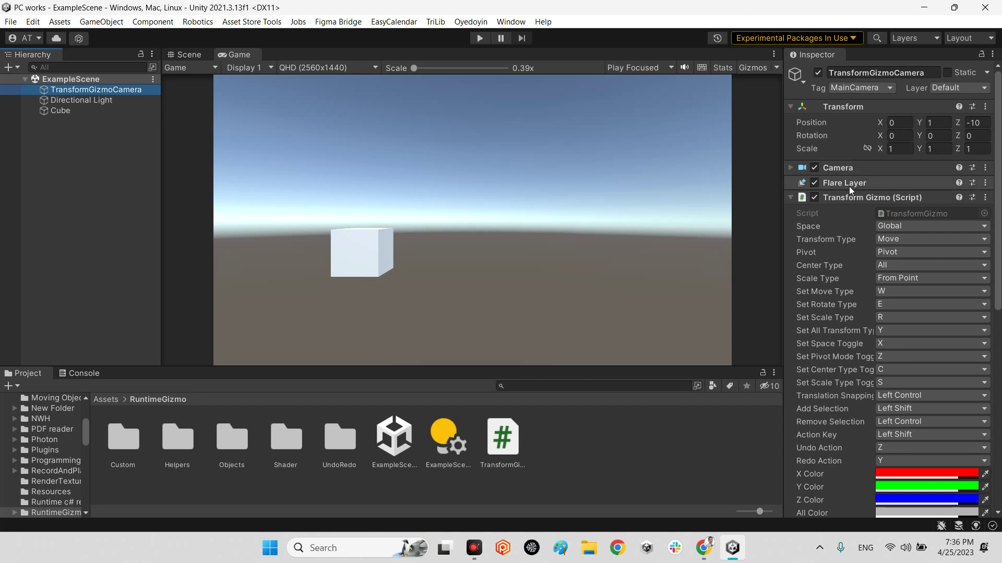
scroll(849, 214, "down", 5)
scroll(850, 221, "down", 5)
scroll(853, 223, "up", 10)
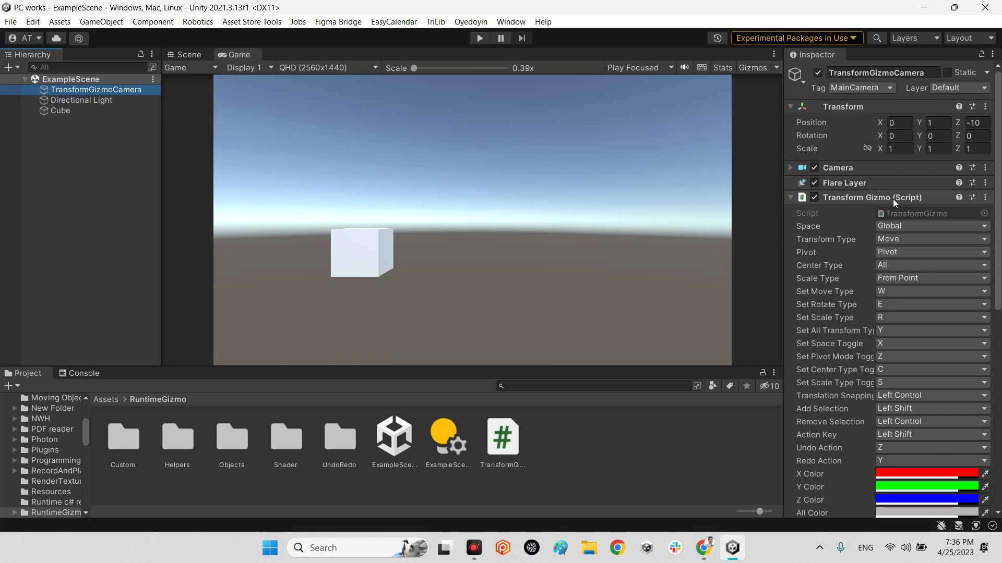
left_click(910, 239)
left_click(925, 227)
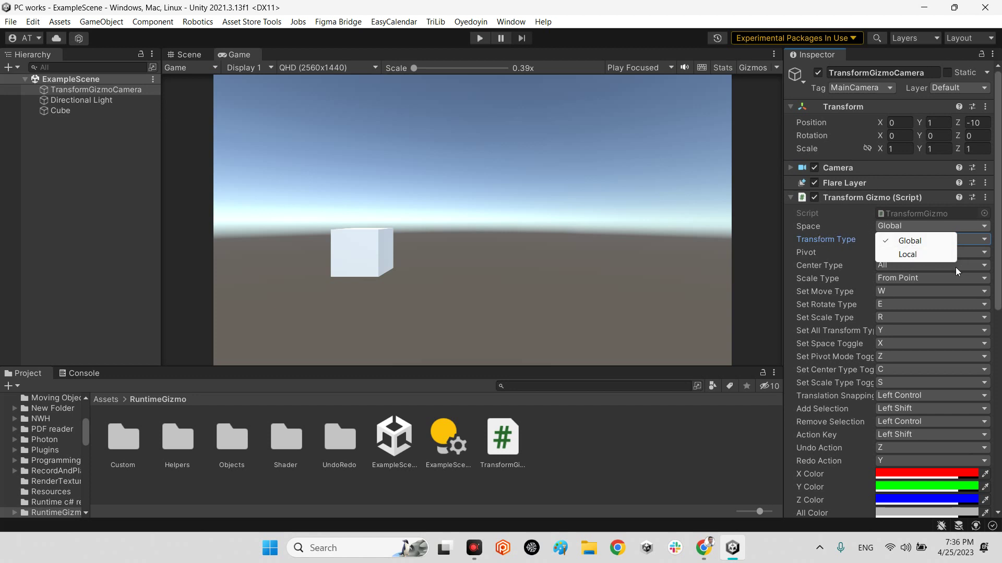
left_click(882, 264)
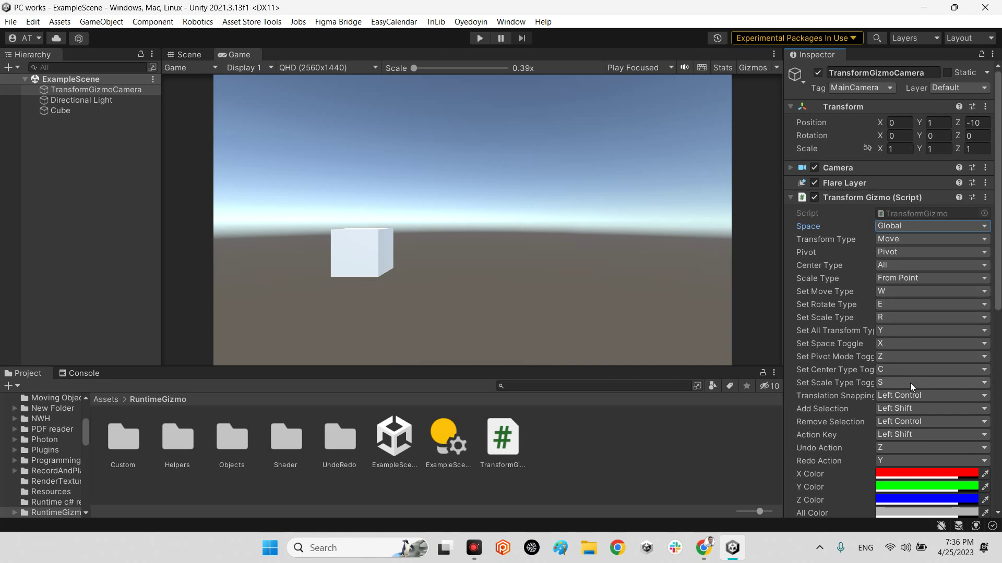
Scroll through the remaining Transform Gizmo settings, including movement snap 0.25 and rotation snap 15.
scroll(878, 421, "down", 5)
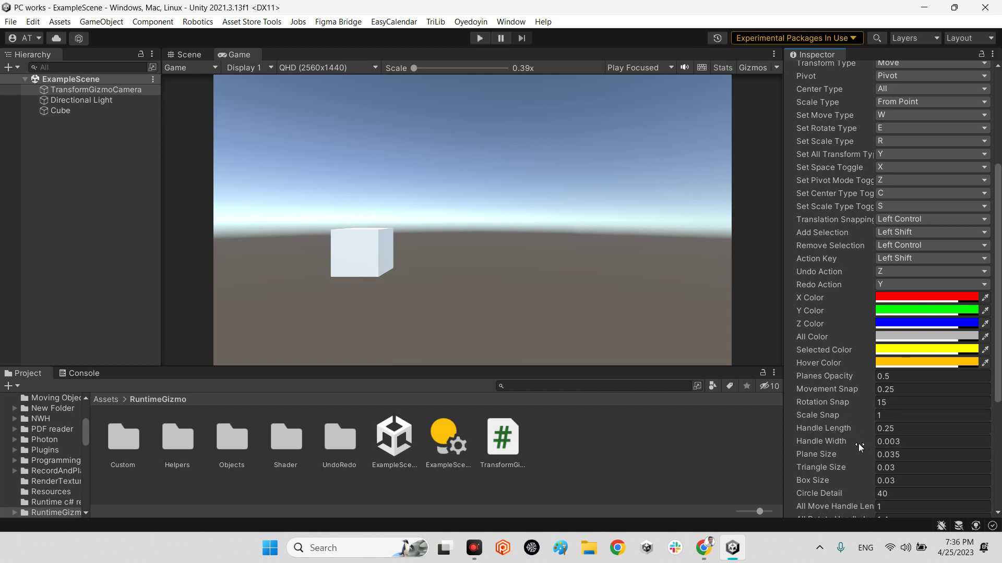
scroll(872, 456, "down", 4)
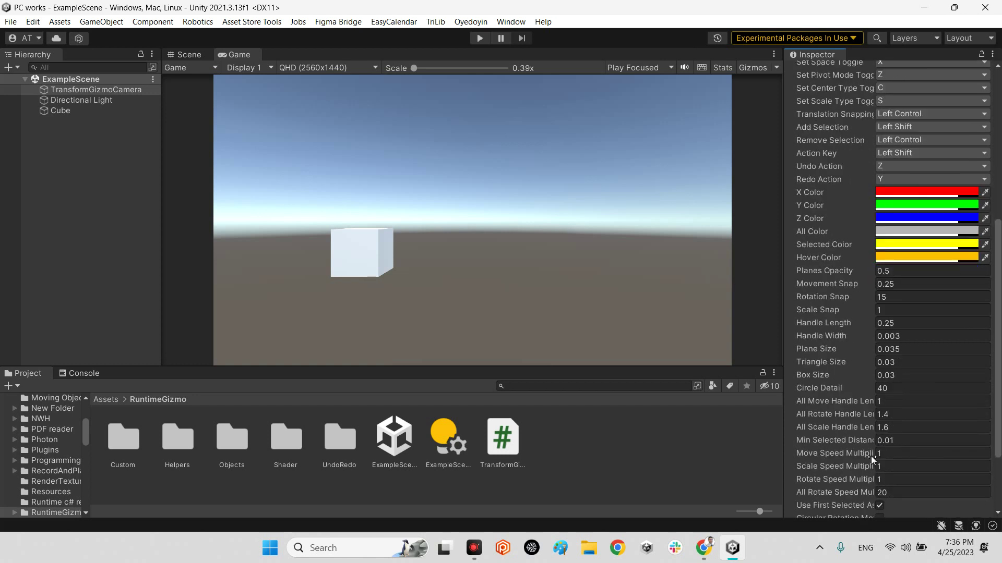
scroll(866, 439, "down", 3)
scroll(866, 439, "down", 1)
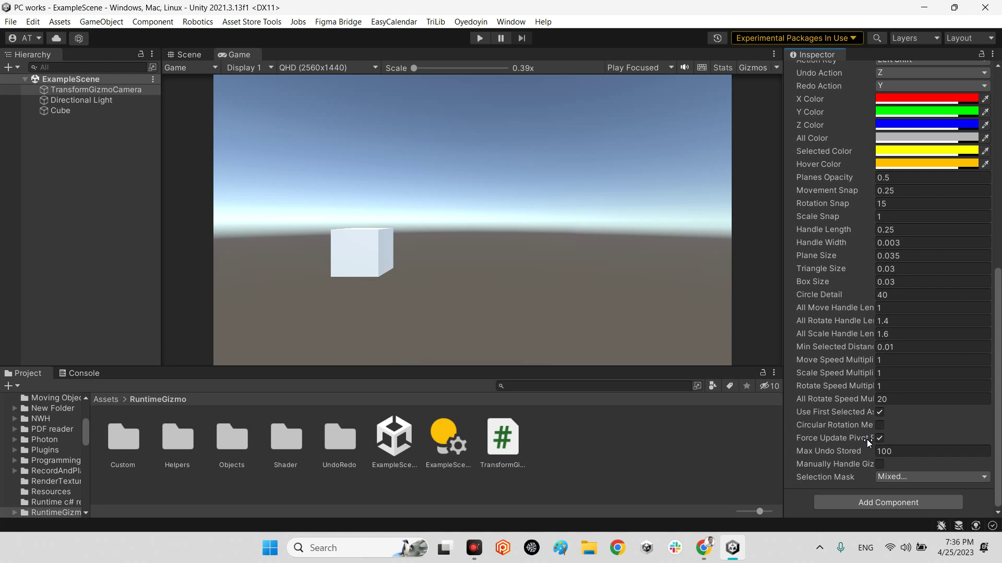
scroll(866, 440, "up", 5)
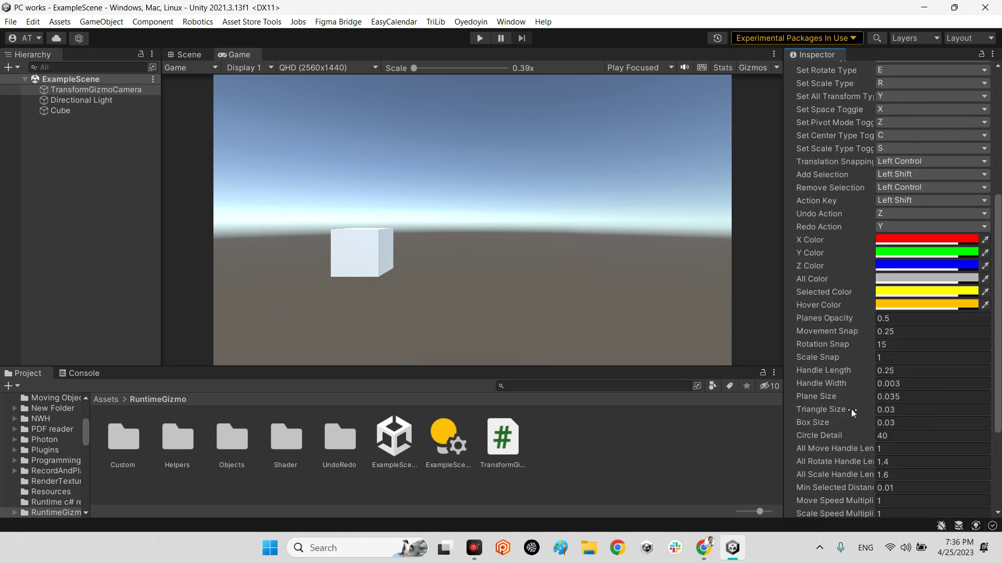
scroll(870, 467, "up", 5)
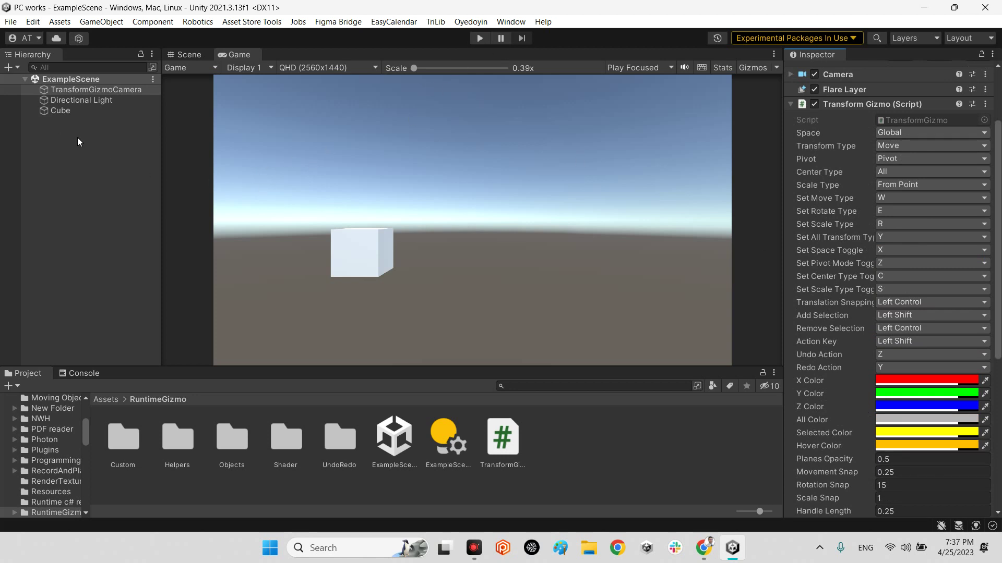
Reselect the Cube and expand its Box Collider: Is Trigger off, center 0,0,0, size 1,1,1.
left_click(52, 121)
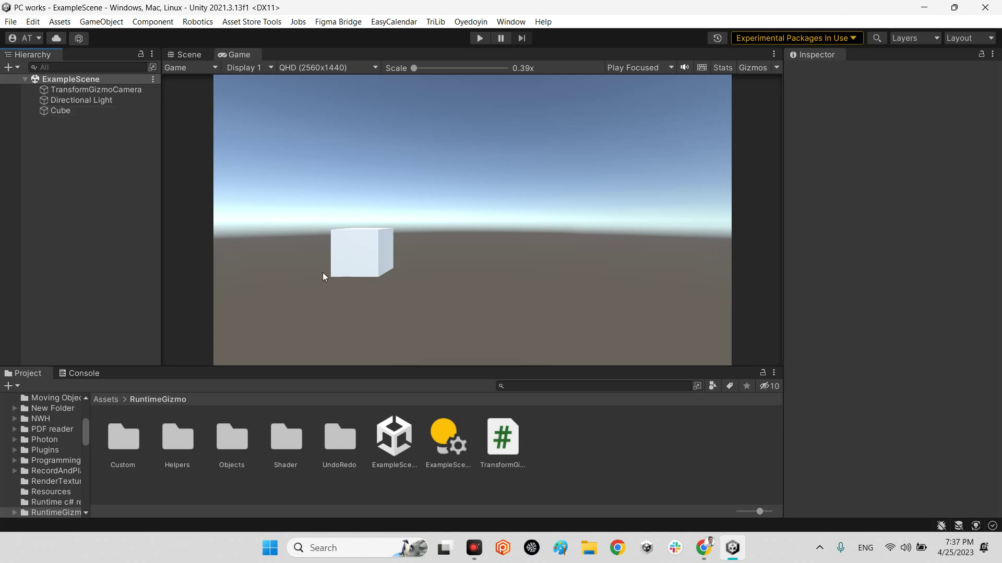
left_click(65, 112)
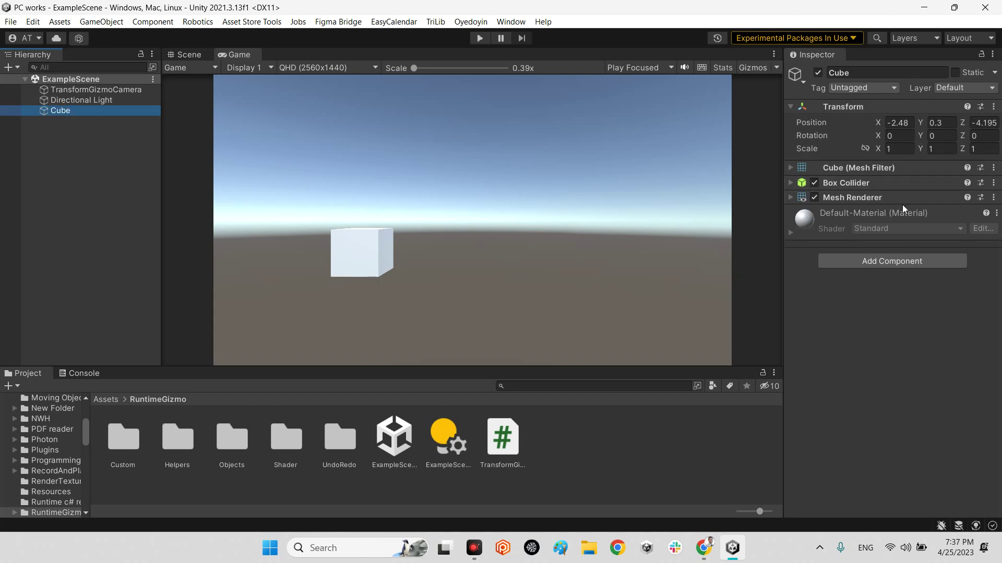
left_click(845, 184)
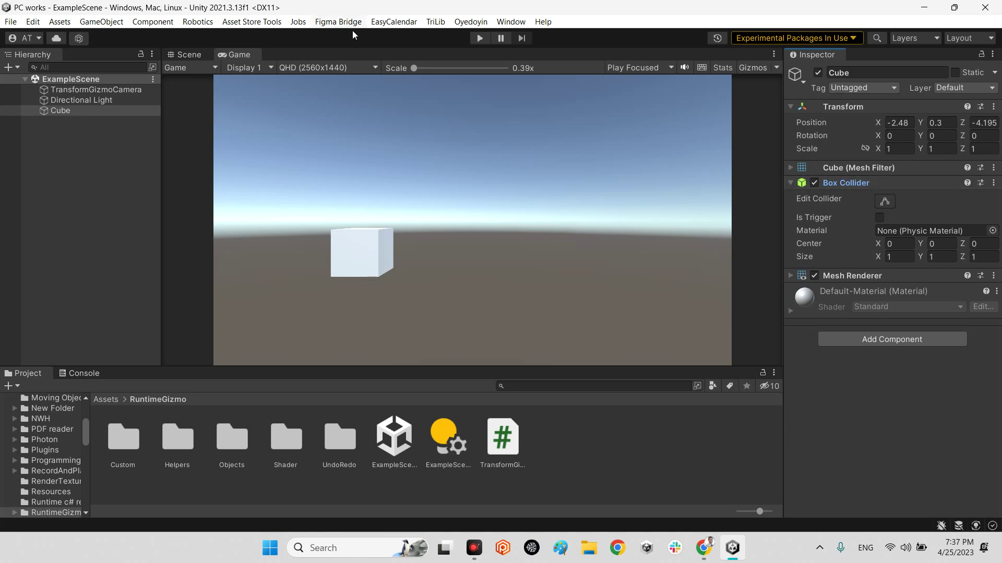
left_click(482, 42)
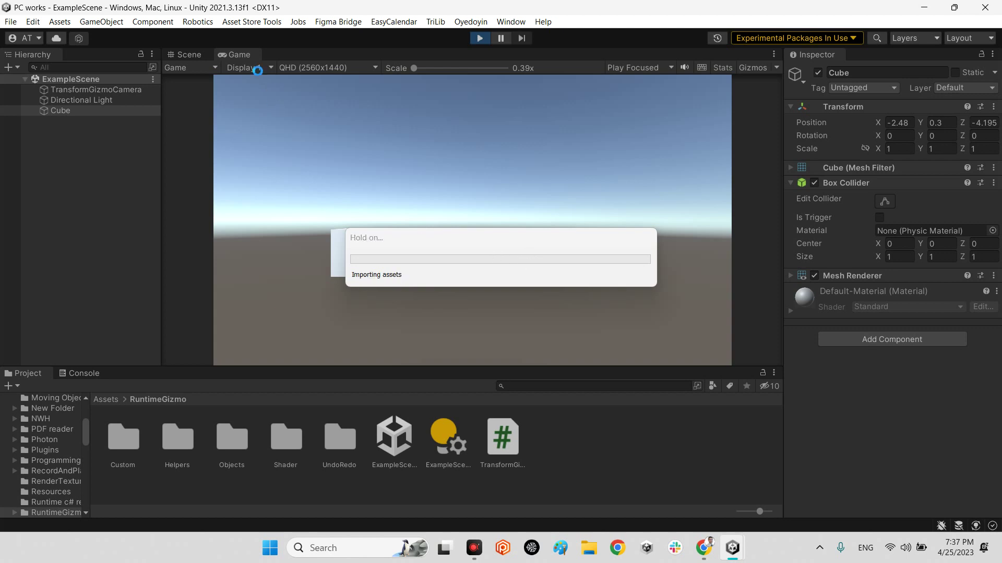
double_click(235, 56)
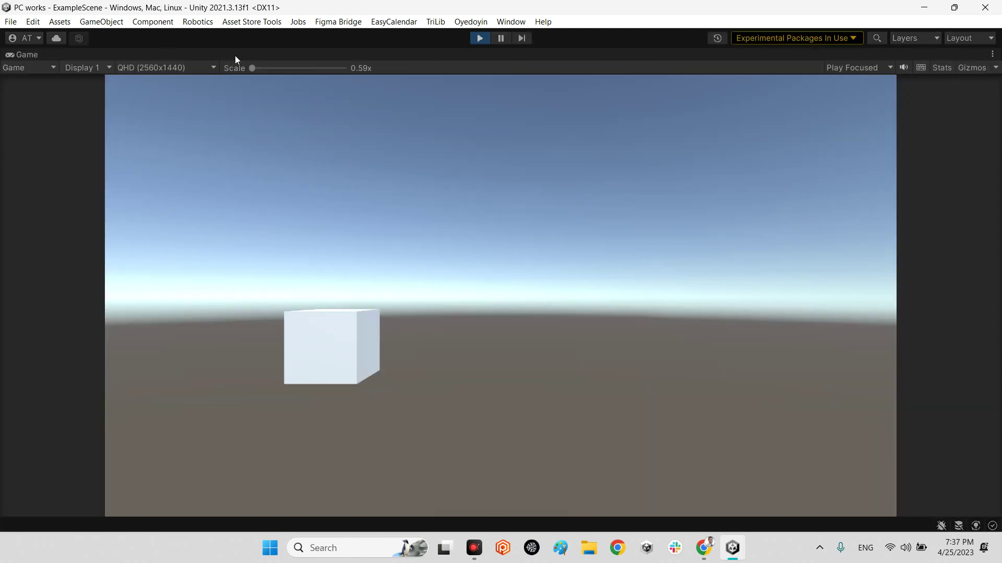
left_click(328, 342)
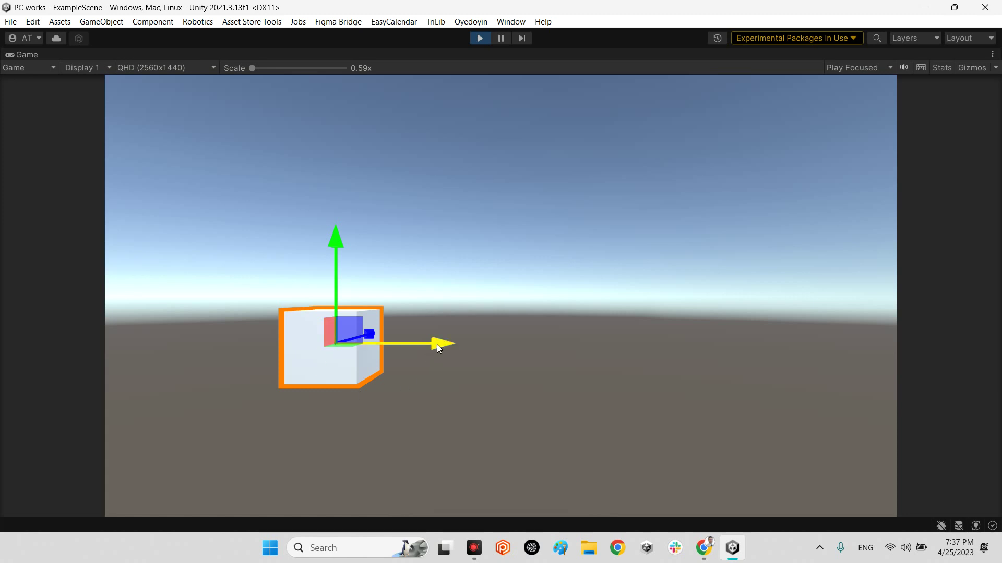
left_click_drag(437, 345, 339, 341)
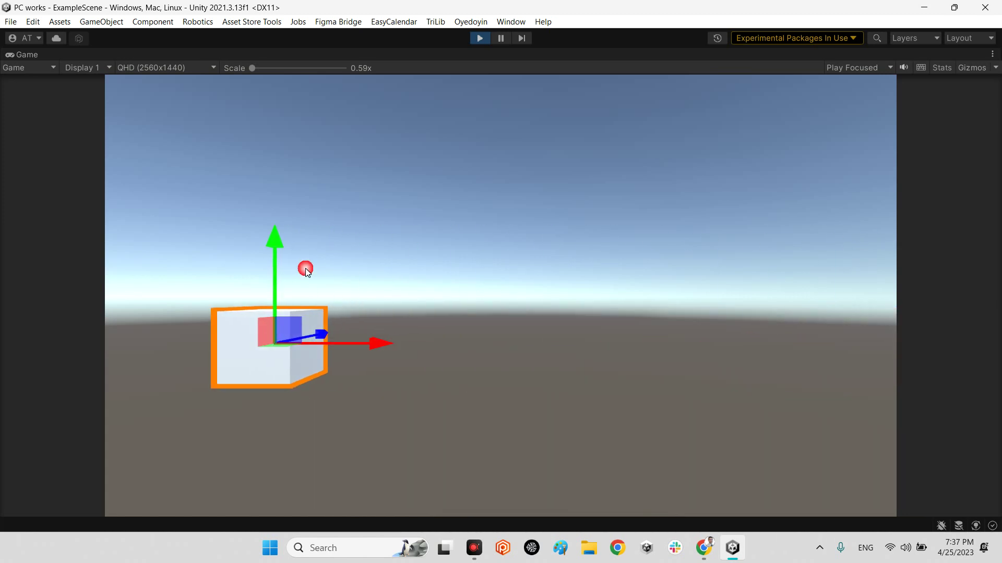
left_click_drag(279, 241, 288, 213)
left_click_drag(315, 308, 344, 302)
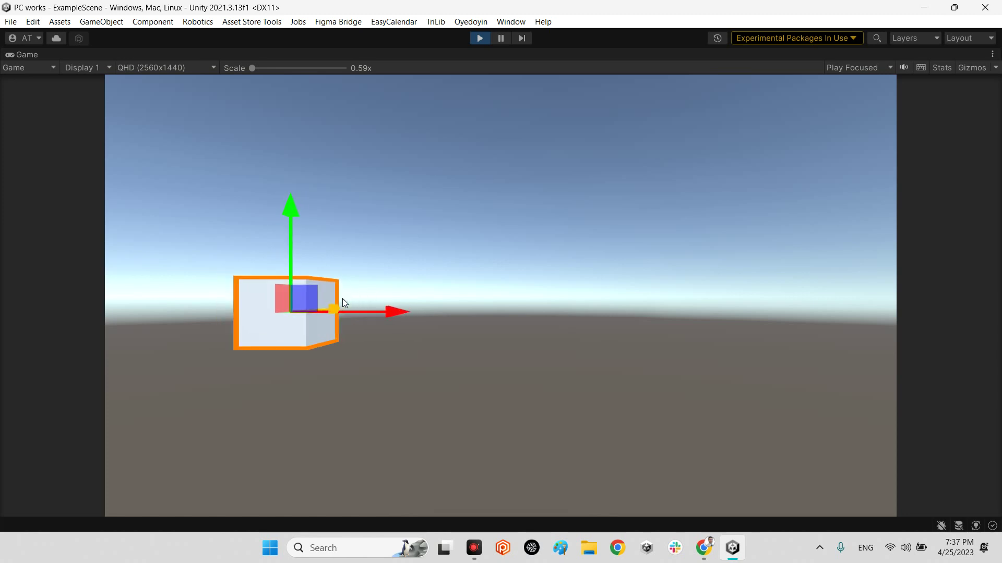
key("e")
left_click_drag(285, 281, 342, 307)
key("w")
left_click_drag(391, 310, 372, 317)
Stop Play mode and add a 3D Object Sphere from the Hierarchy context menu.
left_click(480, 38)
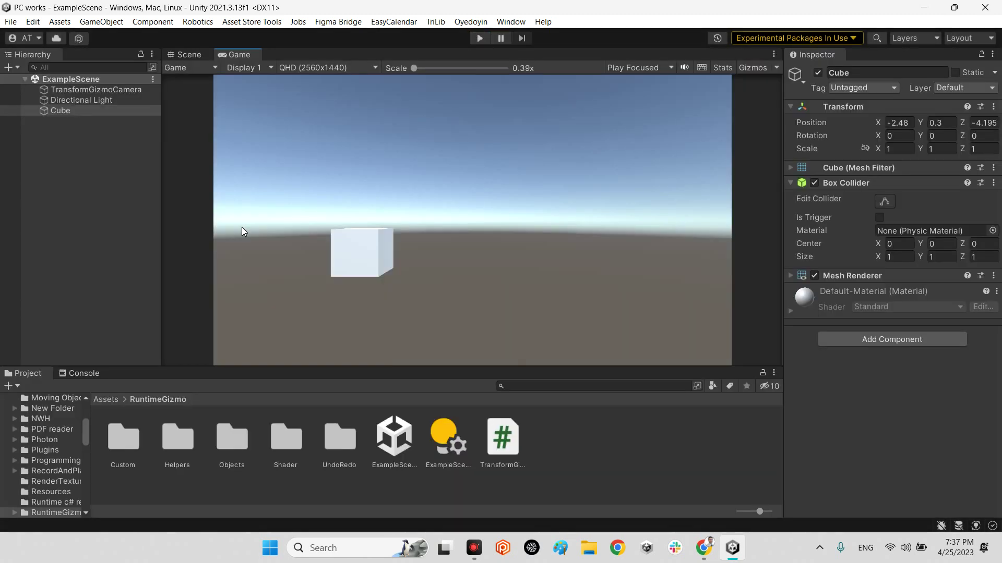
right_click(38, 149)
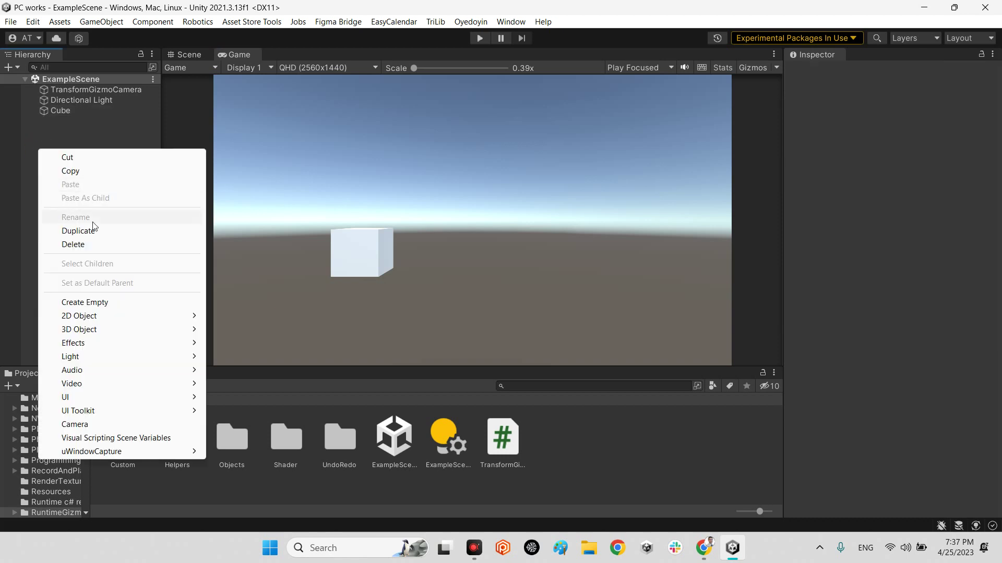
mouse_move(104, 338)
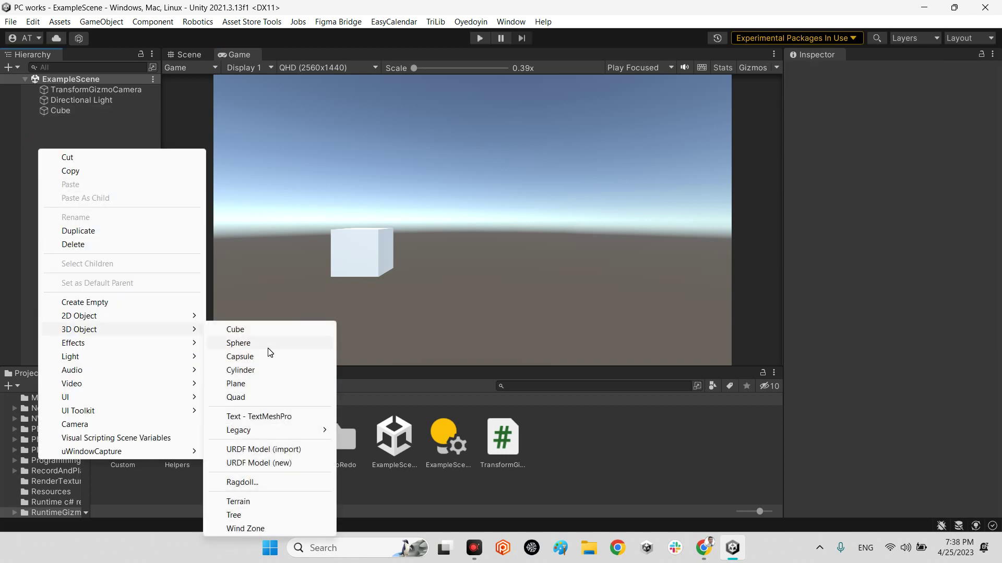
left_click(268, 351)
Set the sphere's Transform Position to 0, 0, 0.
left_click(883, 108)
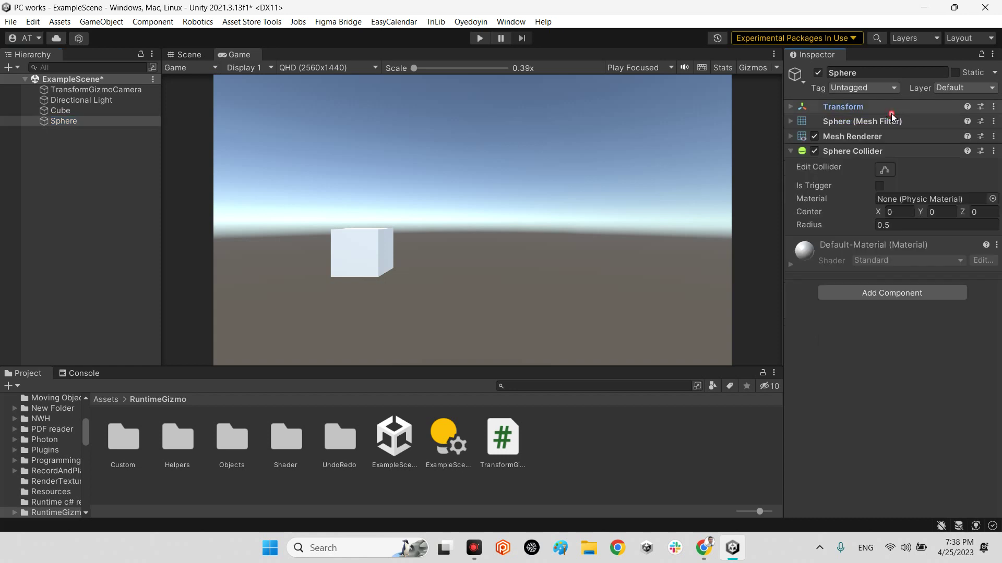
left_click(884, 107)
left_click(903, 125)
type("0")
key("Tab")
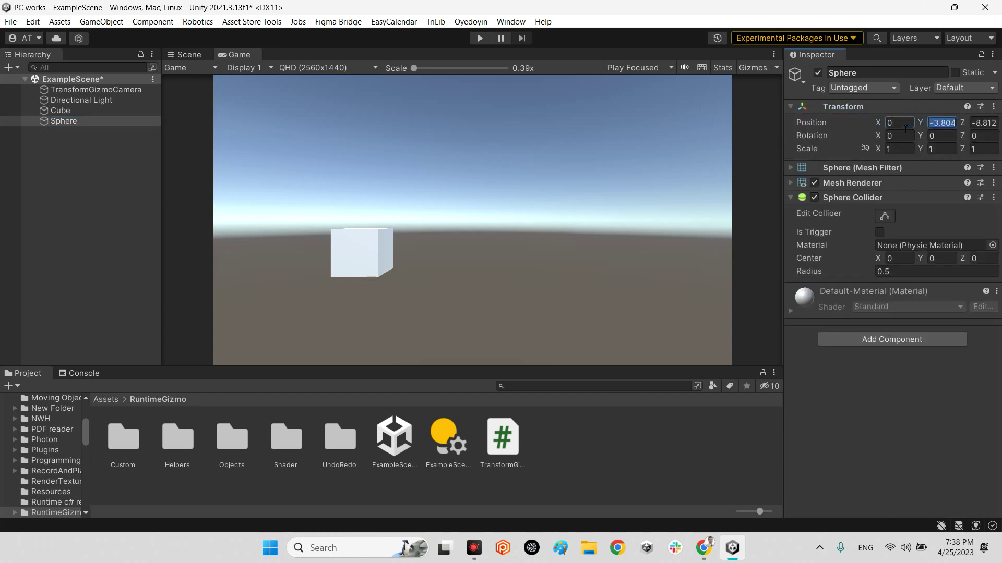
type("0")
key("Tab")
type("0")
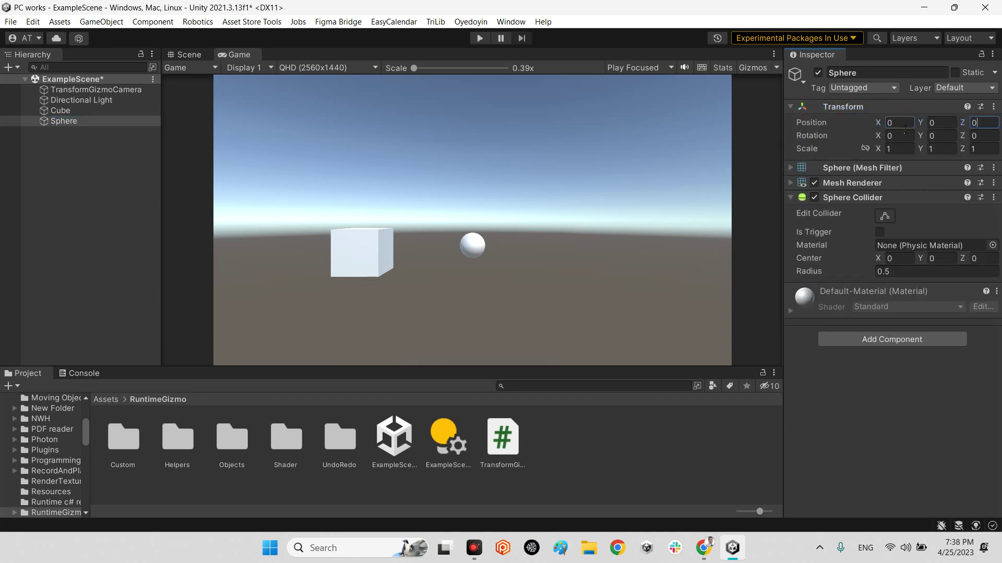
In Play mode, drag the sphere with the runtime gizmo along X to 1.817.
left_click(480, 38)
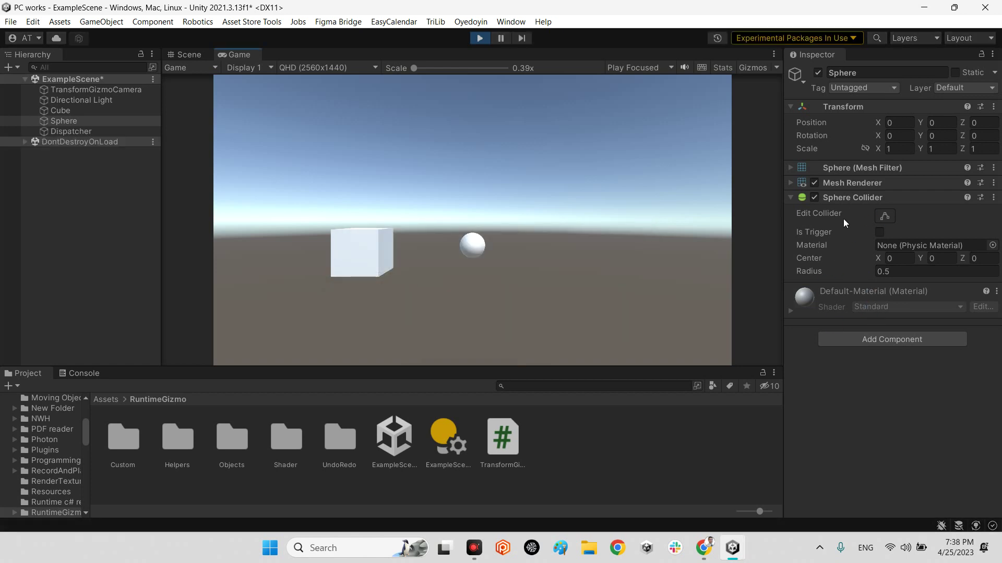
left_click(474, 245)
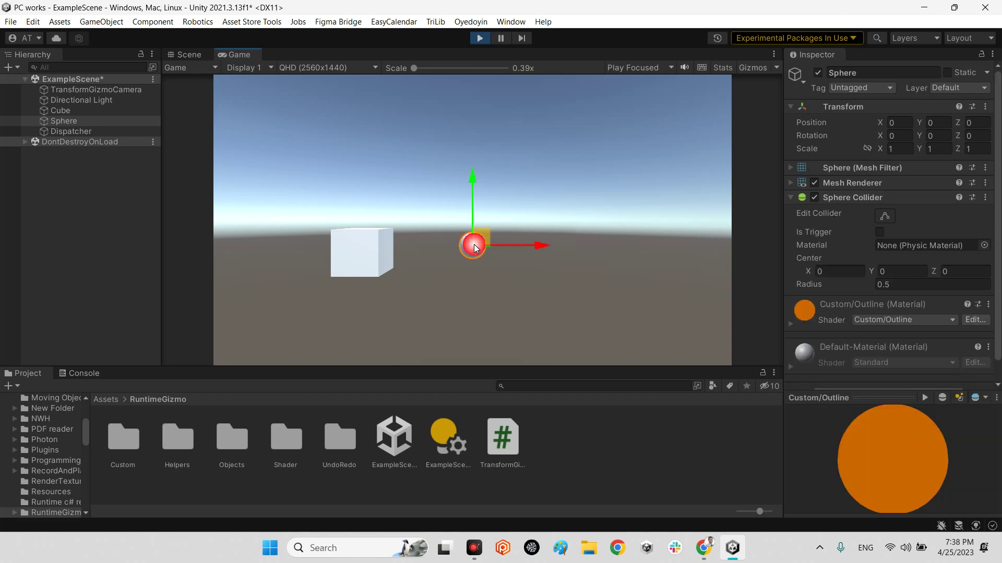
left_click_drag(560, 243, 584, 255)
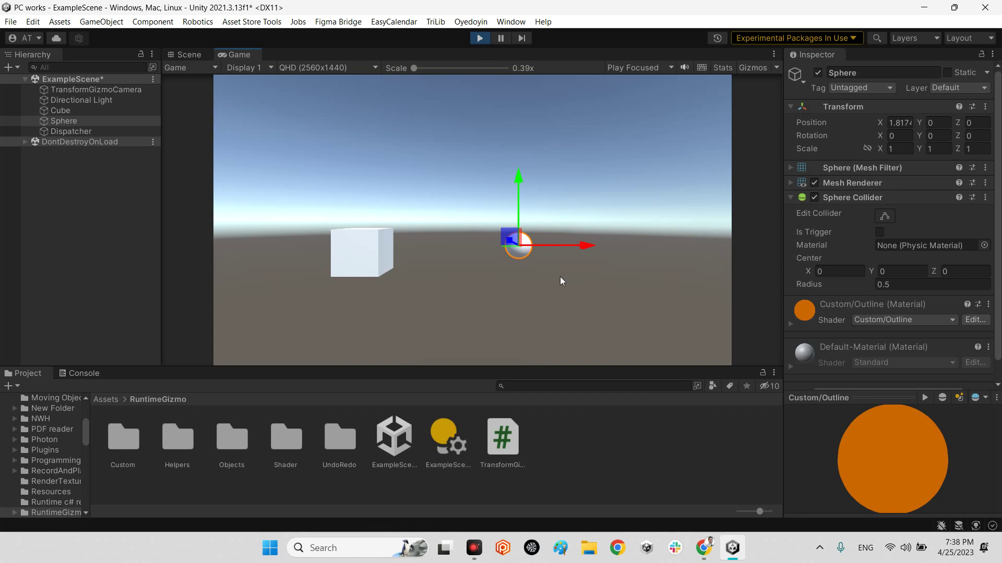
Stop Play mode and remove the Sphere Collider component from the sphere.
left_click(480, 38)
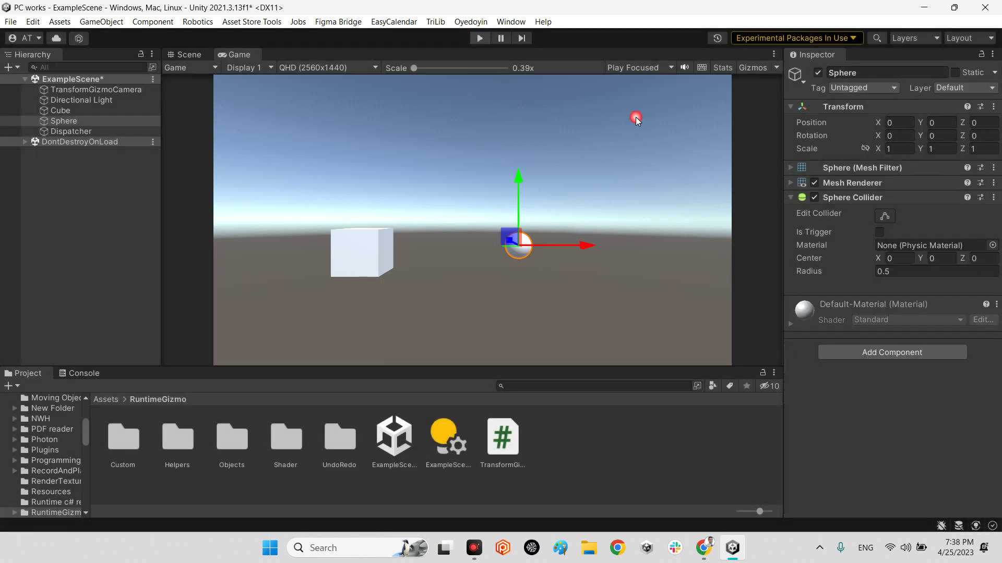
right_click(850, 198)
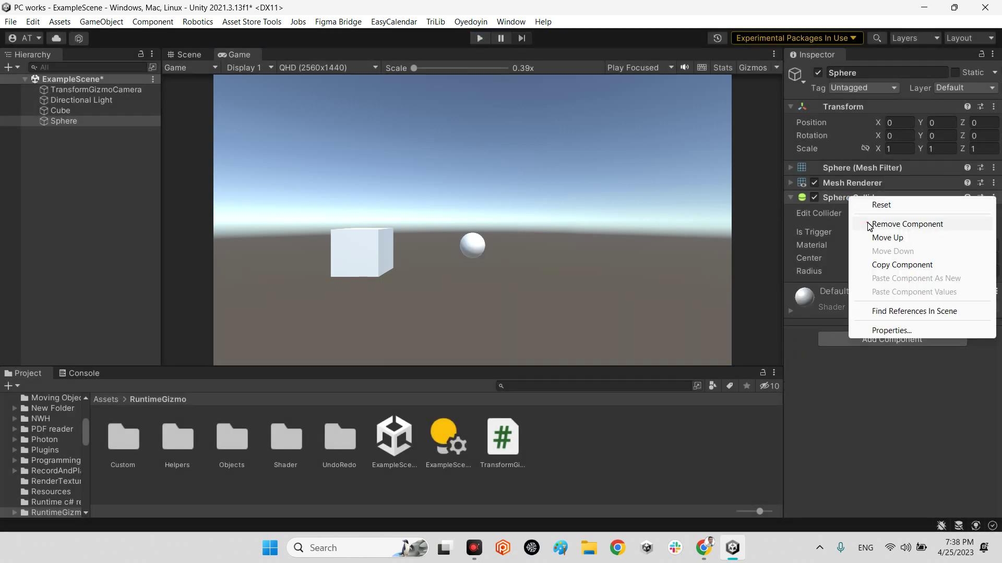
left_click(867, 223)
Test in Play mode by dragging the cube along X with the runtime gizmo, then stop.
left_click(479, 38)
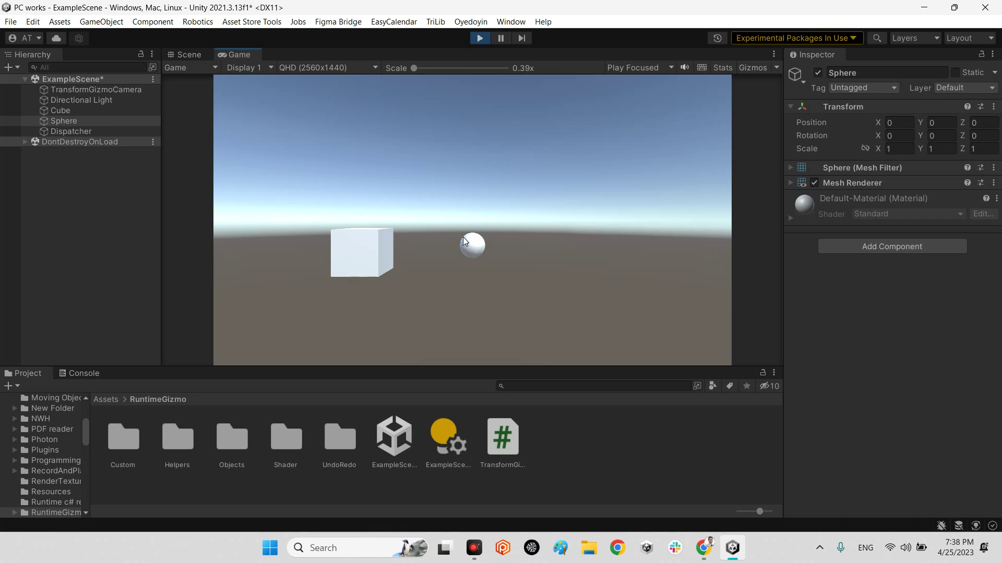
left_click(337, 261)
left_click_drag(403, 260, 424, 250)
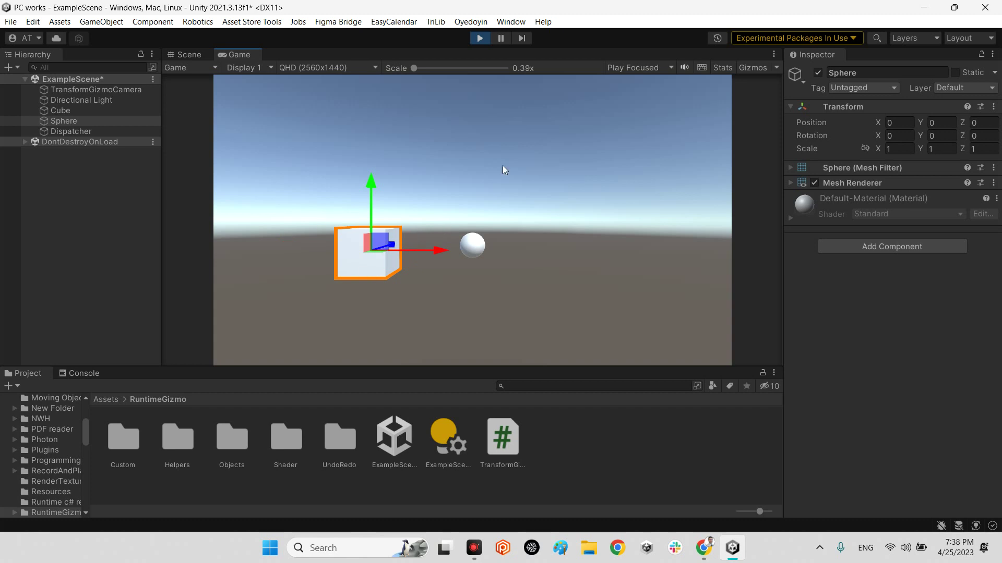
left_click(480, 38)
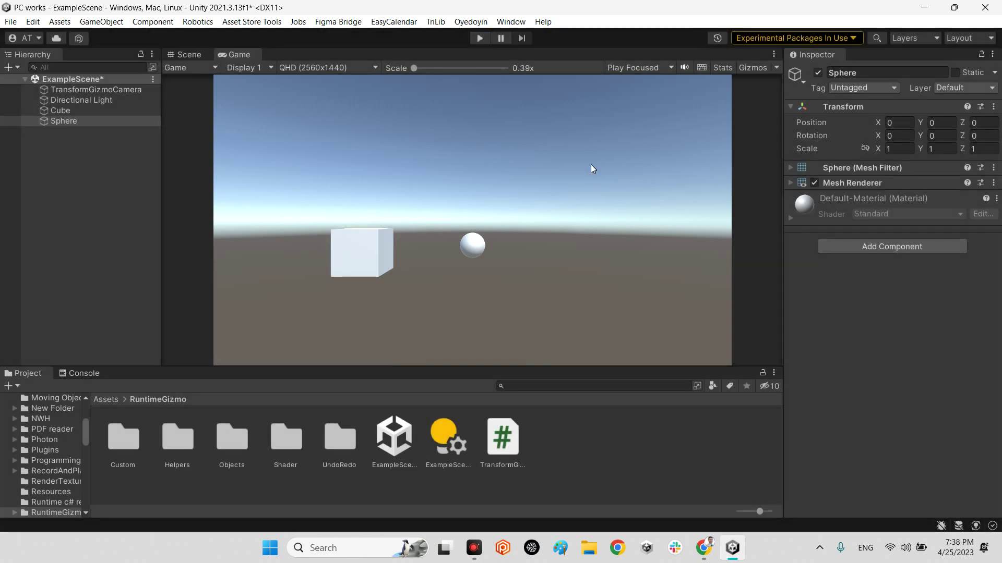